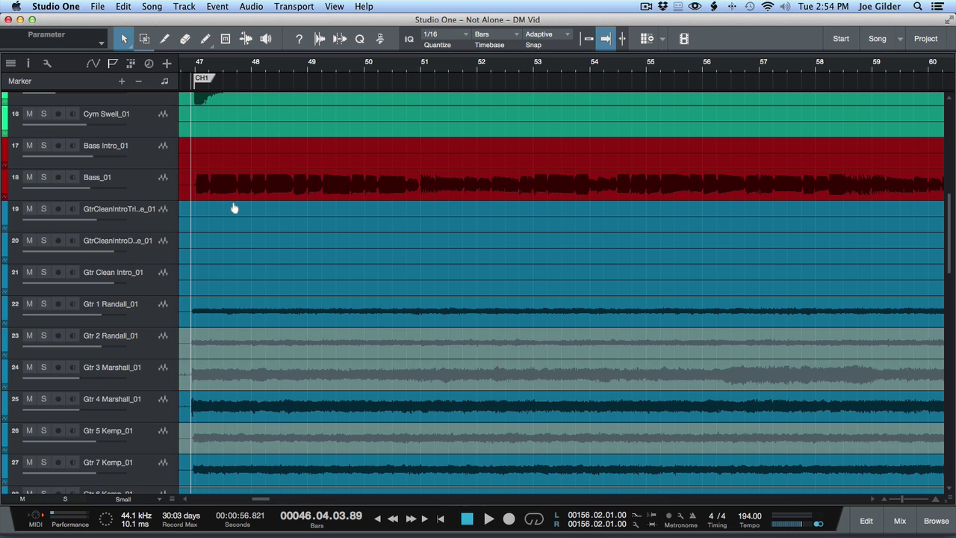
- Play the song from the CH1 marker, enlarge the Bass_01 track's waveform for inspection, and stop playback
key(space)
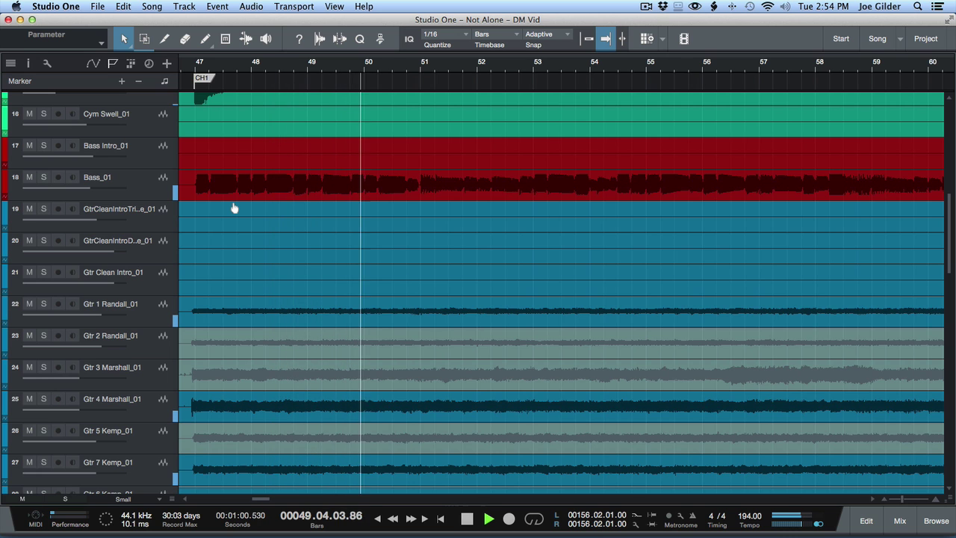
click(238, 185)
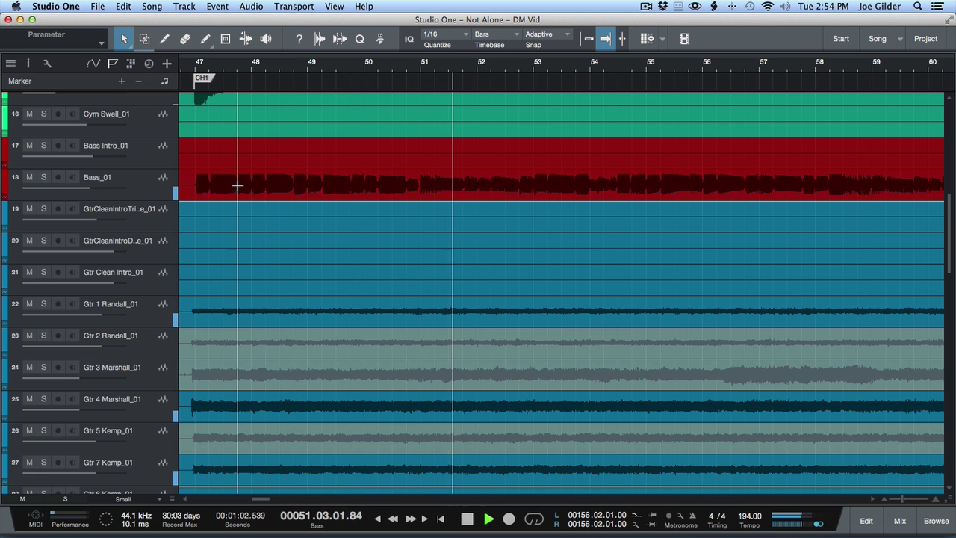
key(shift+e)
key(shift+e)
key(shift+e)
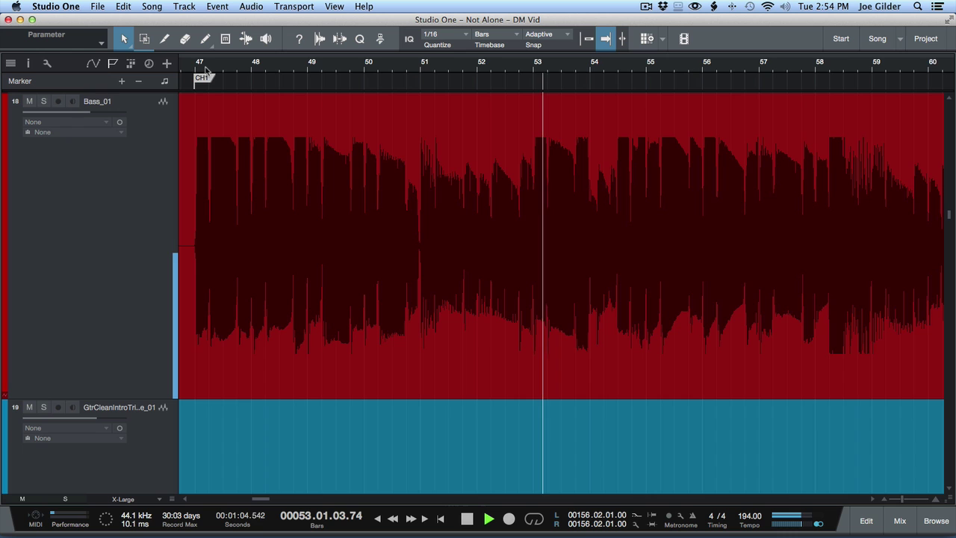
key(e)
key(e)
key(e)
key(e)
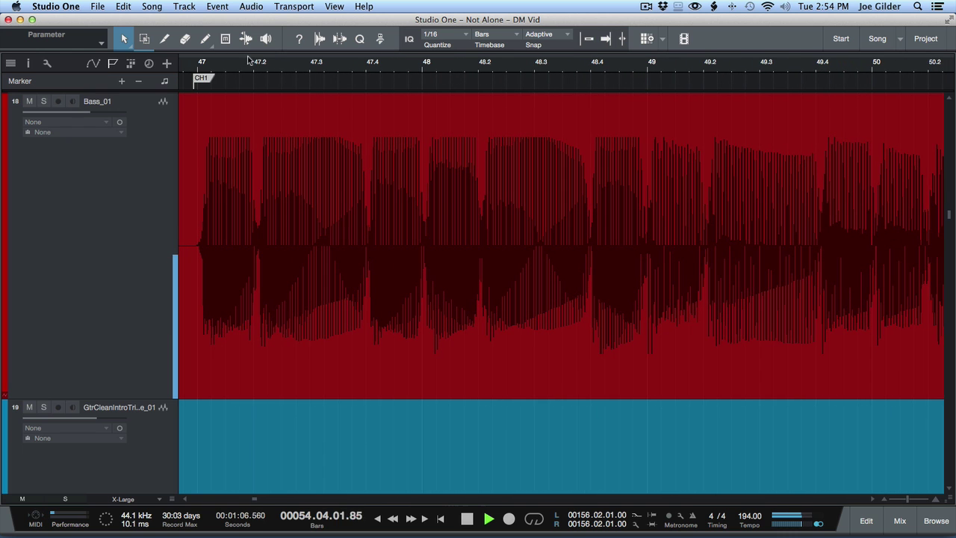
key(w)
key(w)
key(space)
key(f)
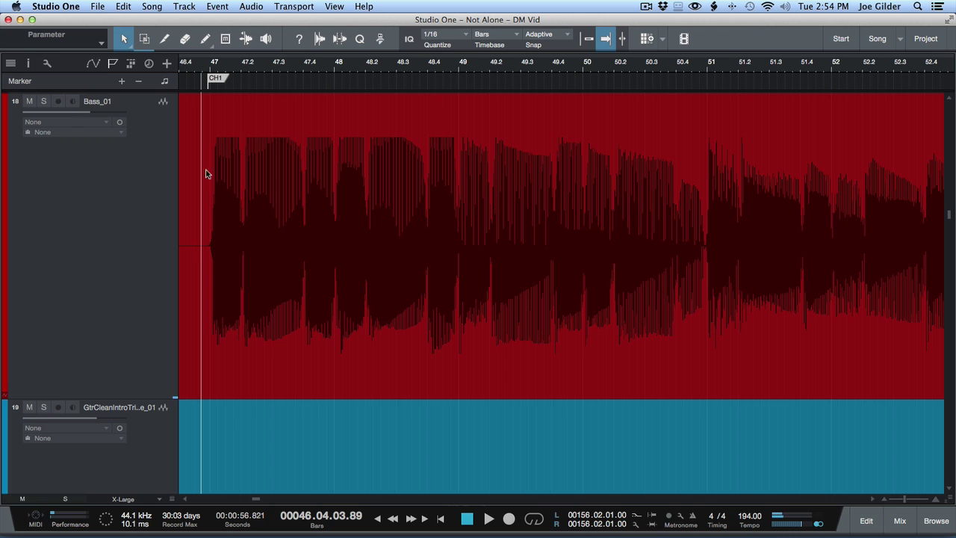
- Solo the Bass_01 track and audition it from the CH1 marker
click(43, 103)
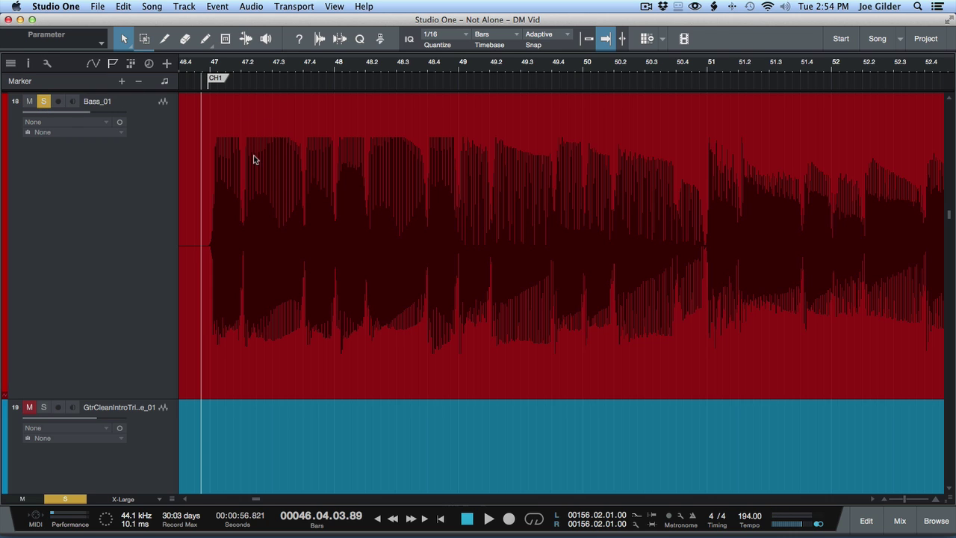
key(space)
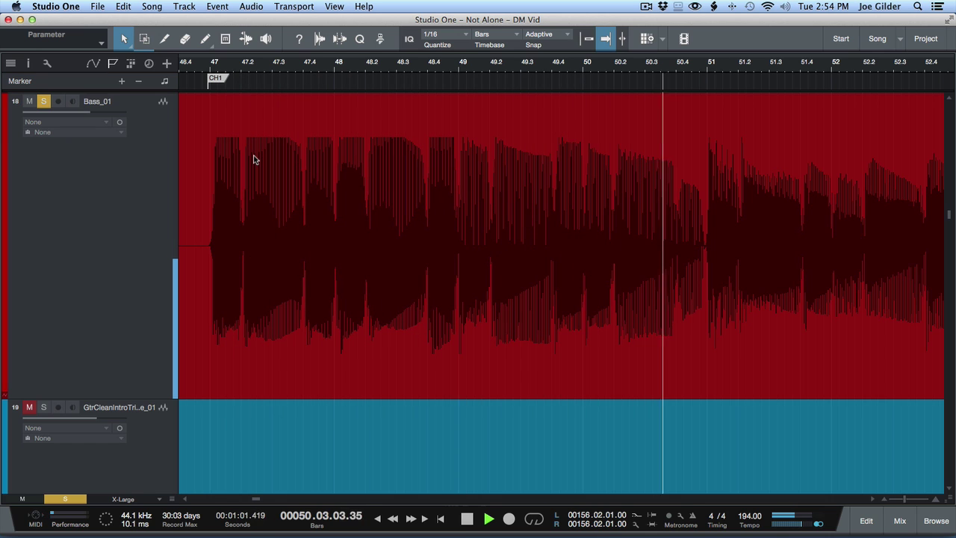
key(space)
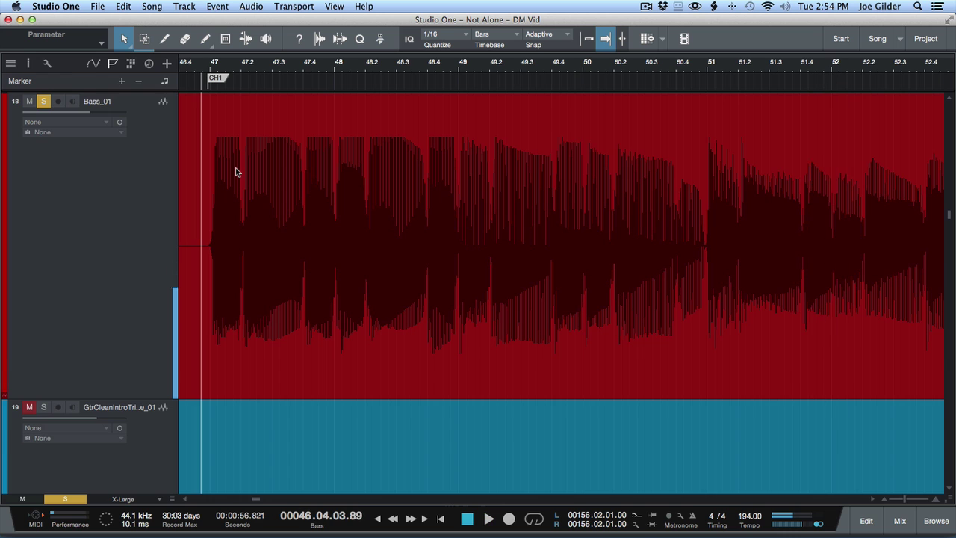
- In the mixer, bypass all inserts and the RoomReverb send on the BASS bus and audition the dry bass
key(F3)
scroll(422, 206, right, 15)
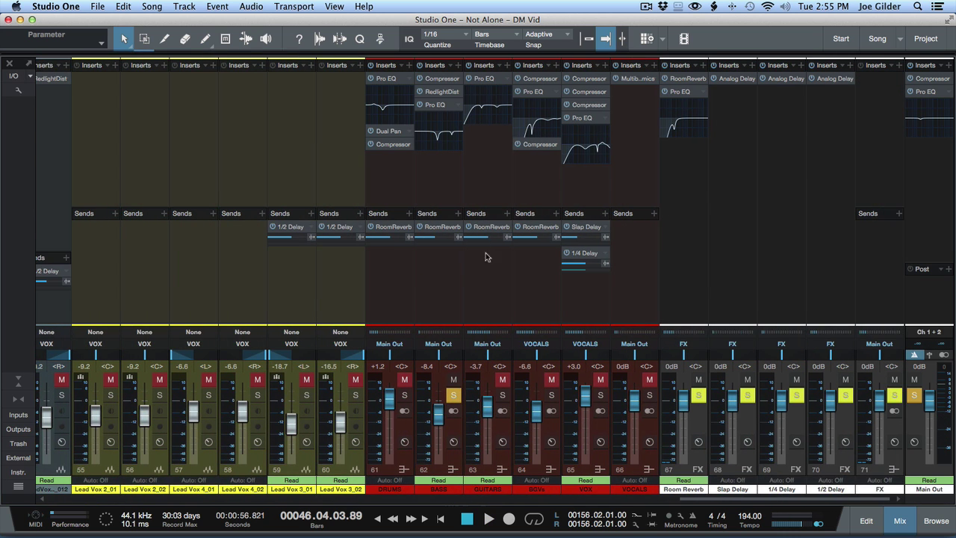
click(420, 66)
click(420, 227)
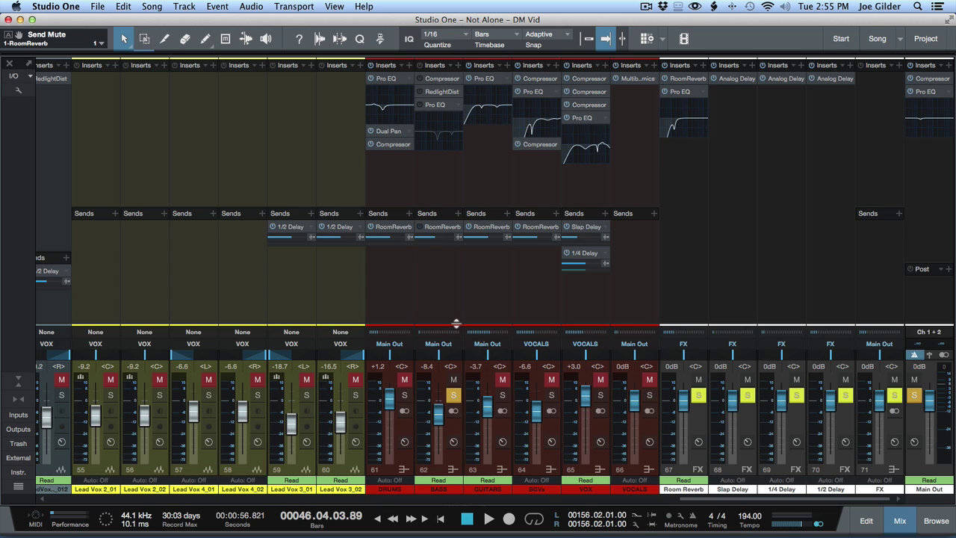
key(space)
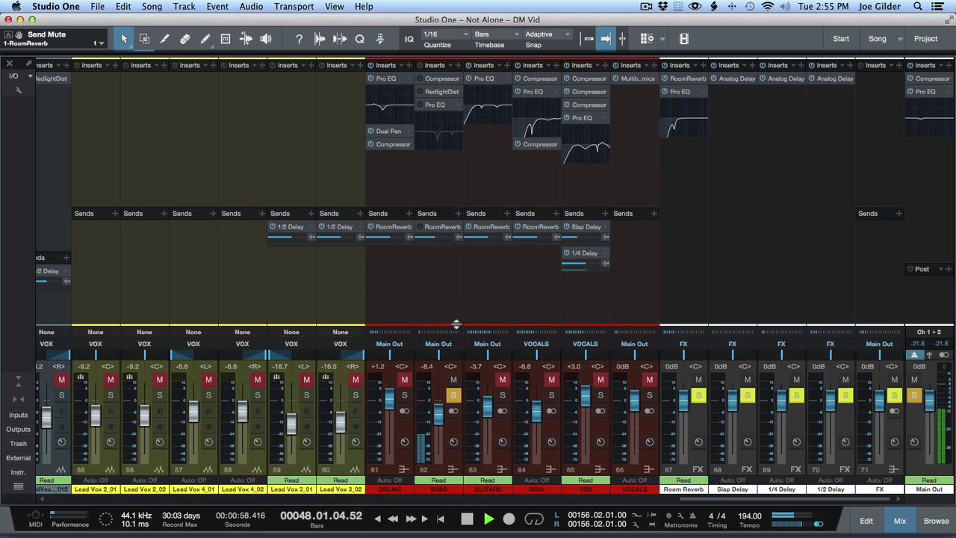
key(space)
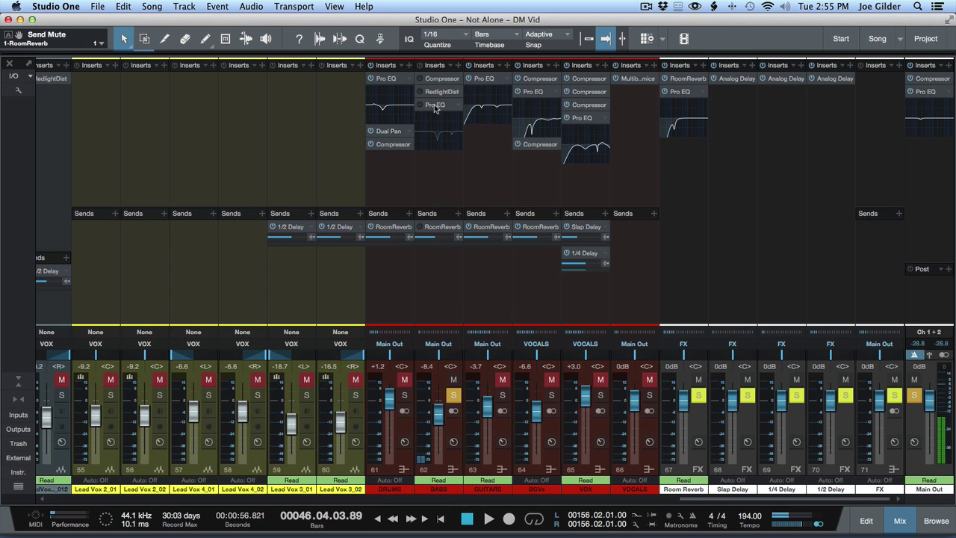
- Reactivate the BASS bus inserts and RoomReverb send, audition the processed bass, and switch off only the RoomReverb send
click(420, 91)
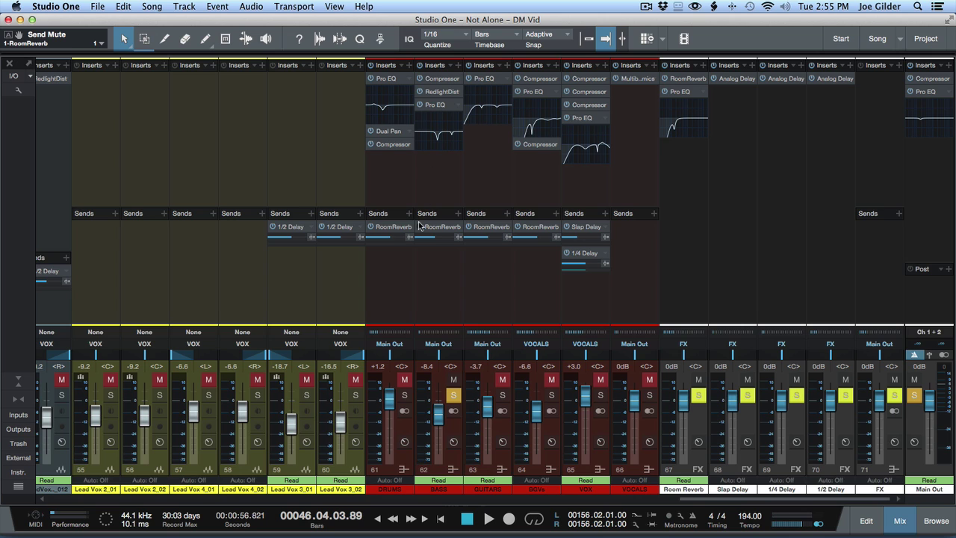
key(space)
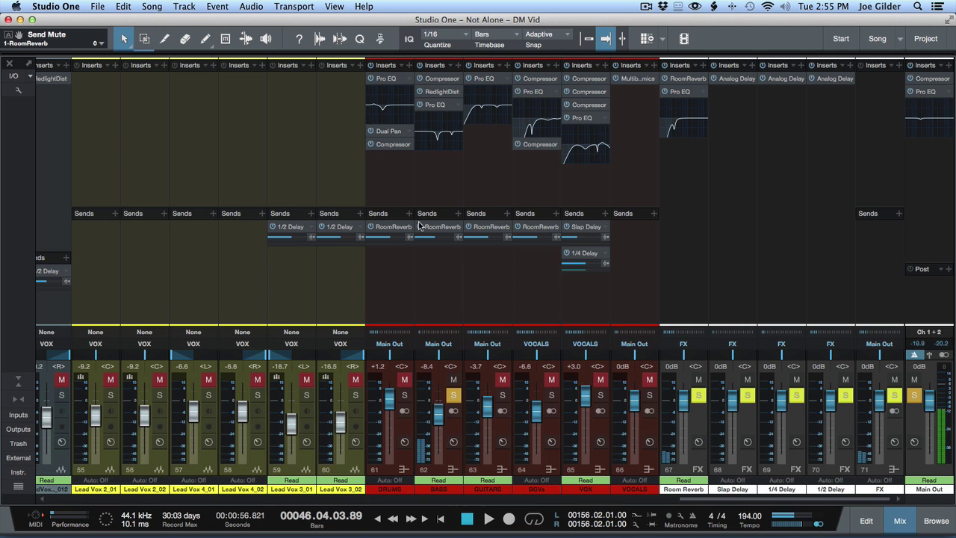
key(space)
click(420, 226)
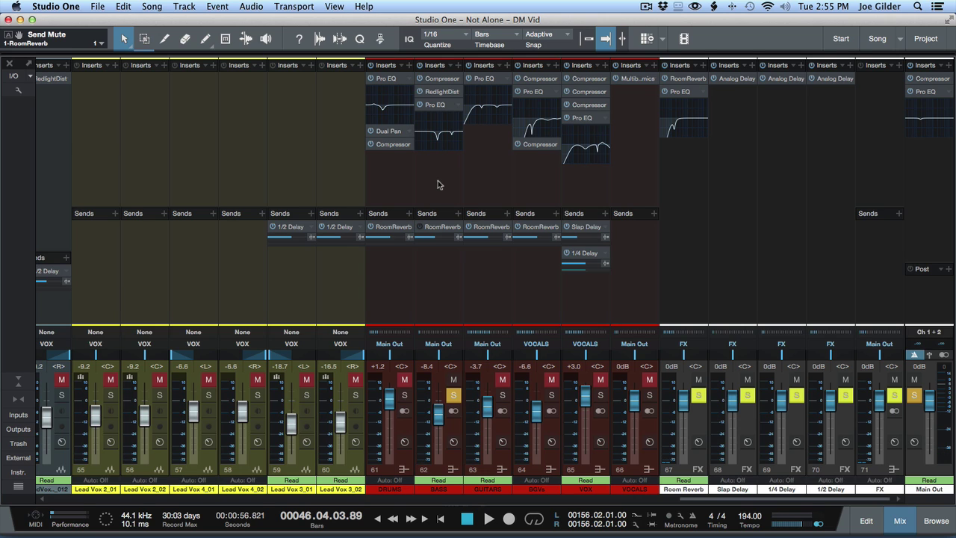
- Open the RedlightDist insert on the BASS bus and set its Mix to 100 %
click(441, 92)
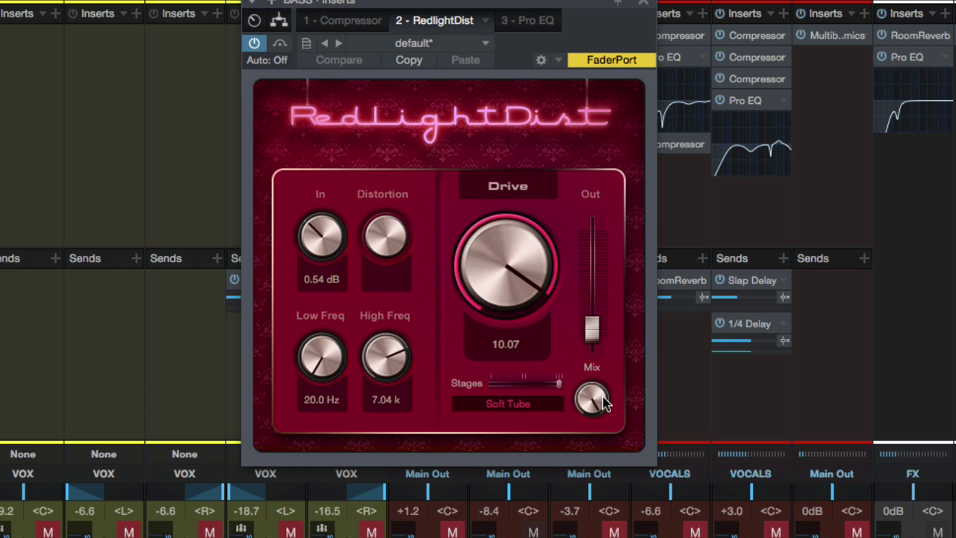
drag(587, 397, 590, 475)
- Display the routing of the BASS inserts and enlarge and reposition the window so the whole splitter path fits
click(277, 23)
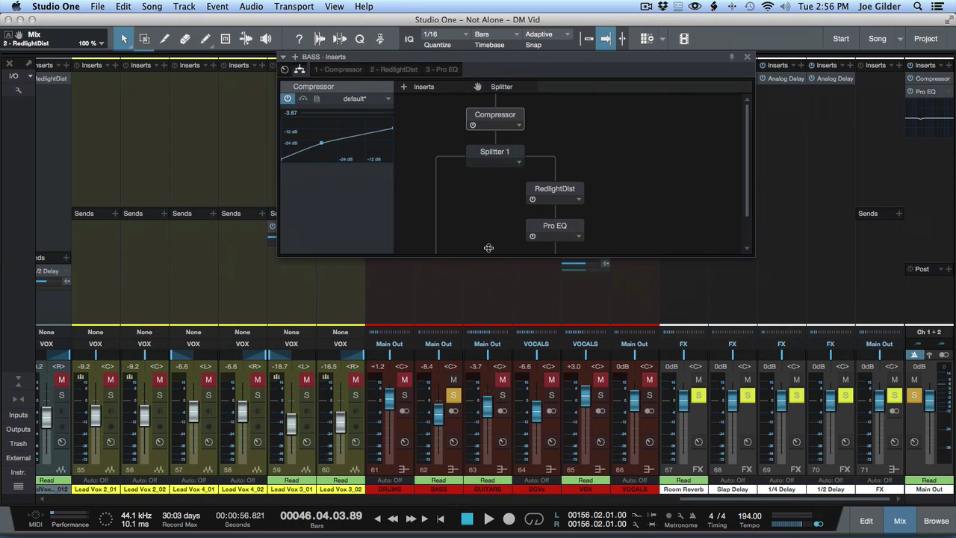
drag(752, 259, 663, 382)
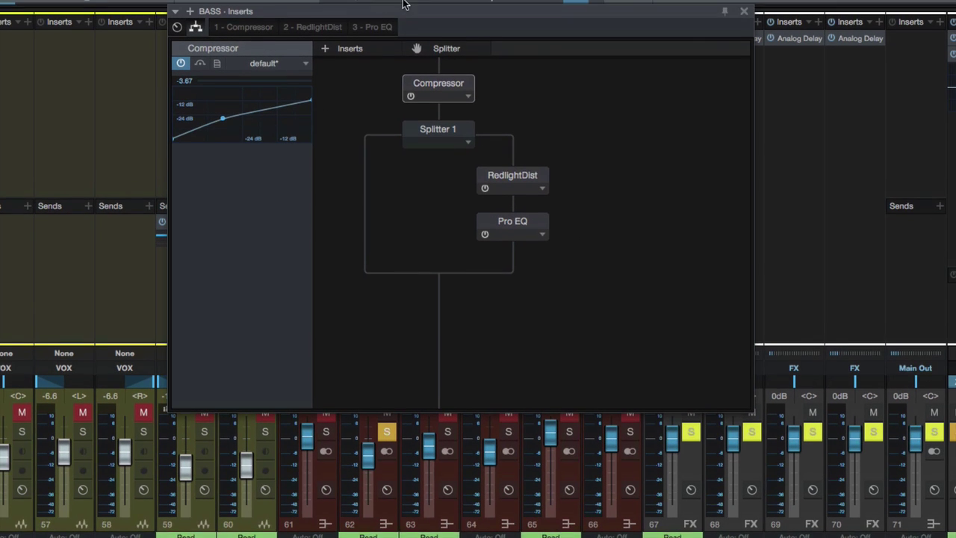
drag(423, 30, 423, 291)
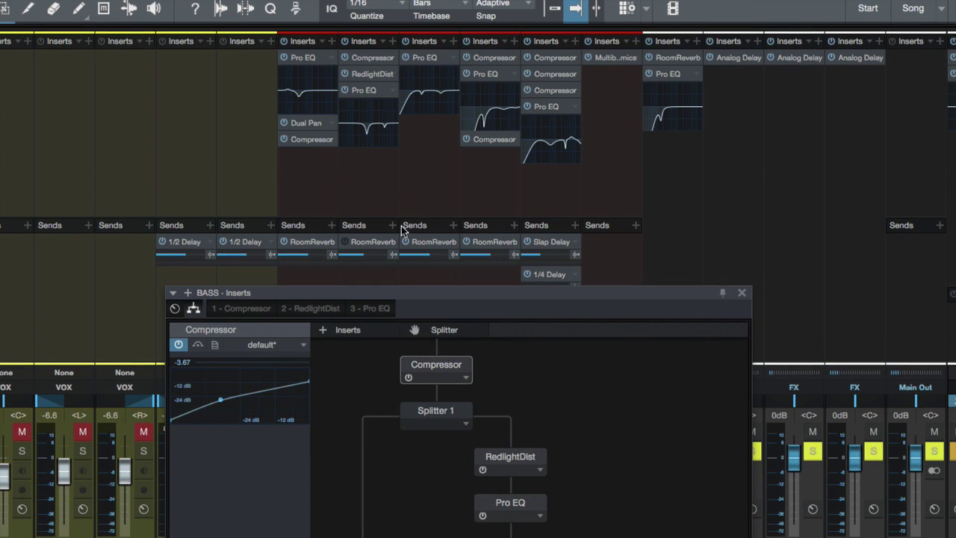
drag(419, 297, 383, 73)
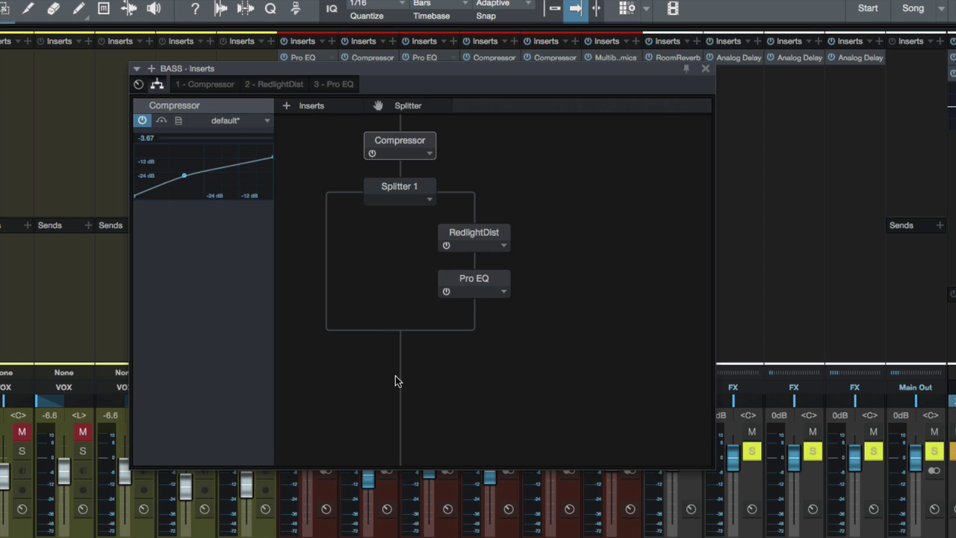
- Examine the RedlightDist and Pro EQ devices and Splitter 1's split mode and crossover frequency in the BASS routing
click(476, 233)
click(471, 278)
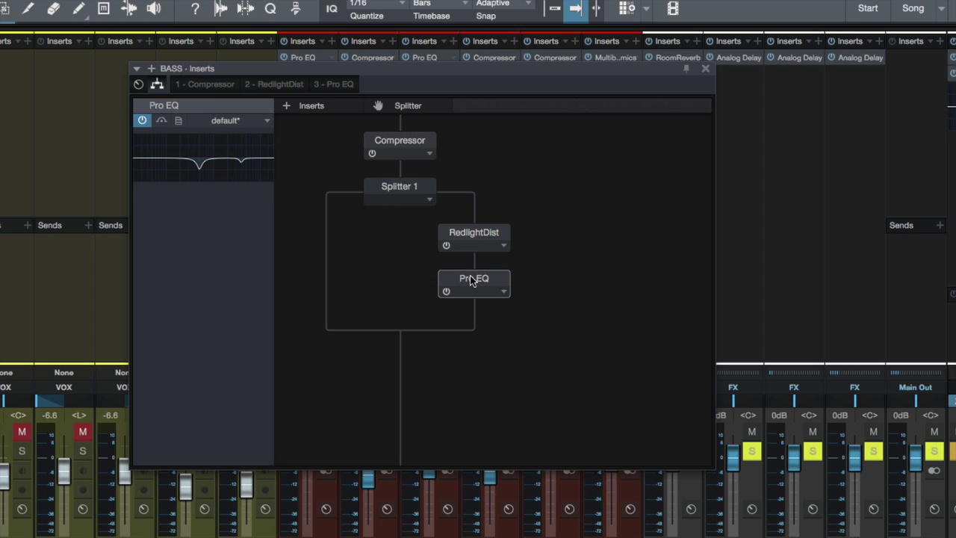
click(476, 235)
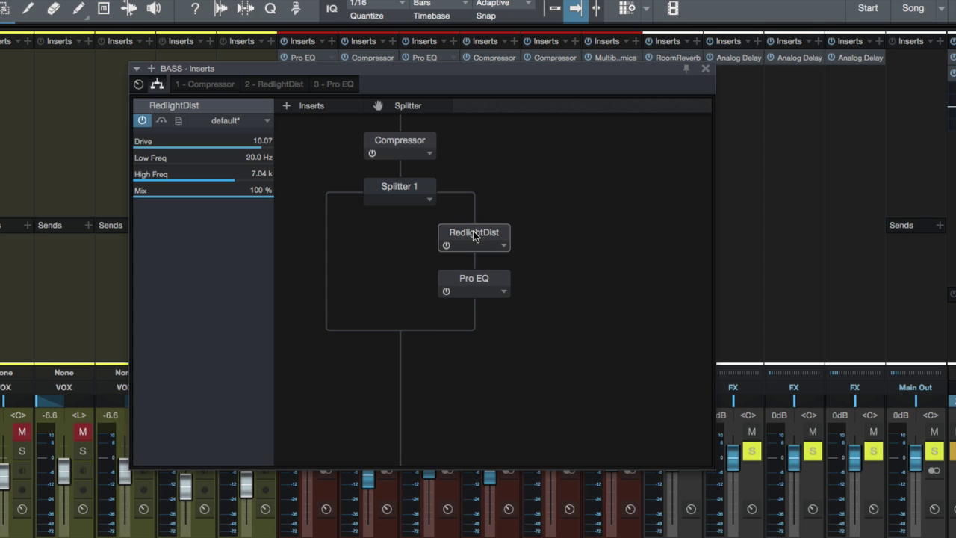
click(400, 189)
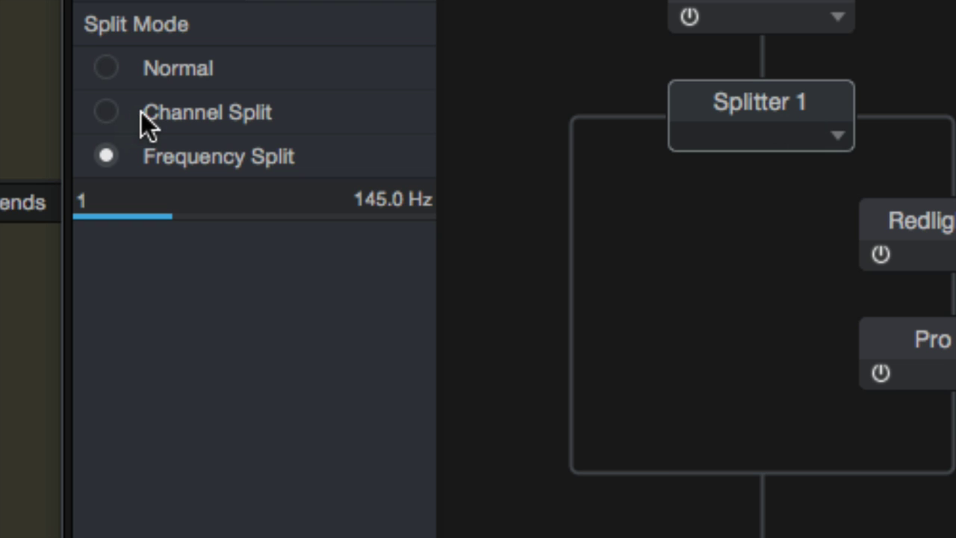
mouse_move(172, 207)
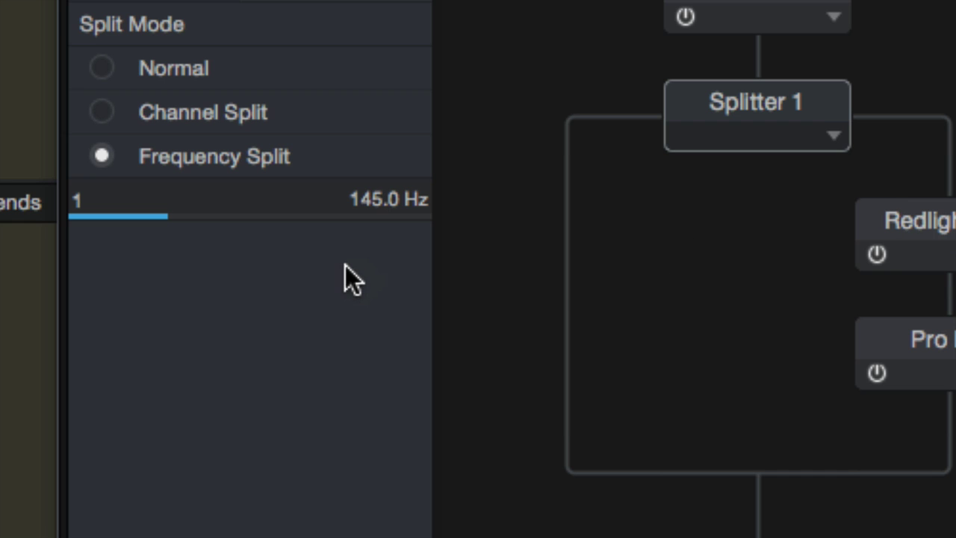
mouse_move(357, 200)
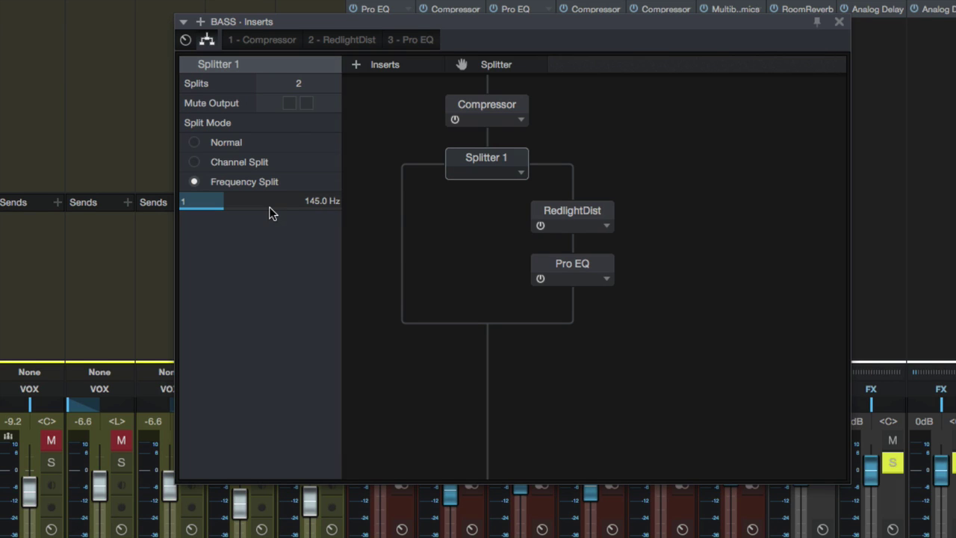
mouse_move(270, 213)
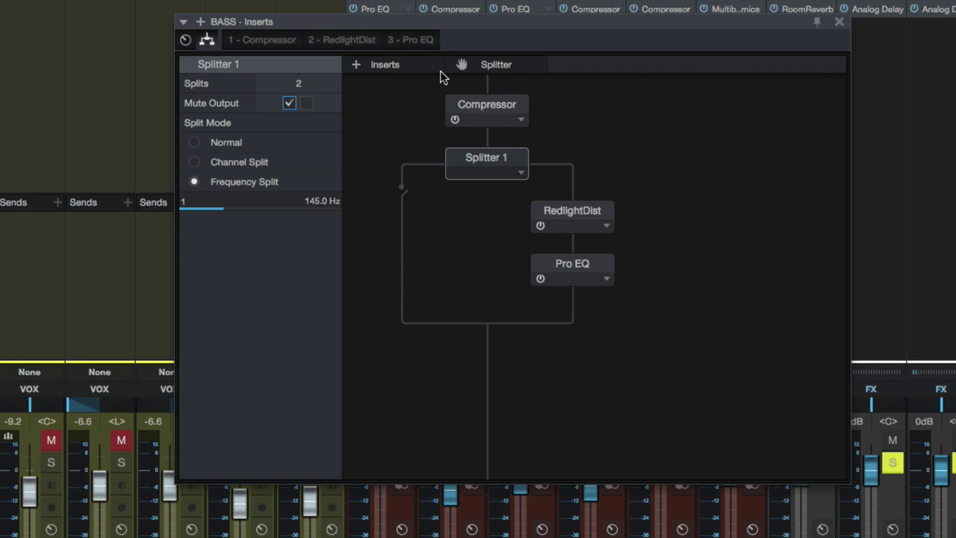
- Mute and unmute Splitter 1's outputs to compare the frequency bands during playback, leaving both unmuted, and stop playback
click(306, 104)
click(289, 104)
click(307, 104)
click(289, 103)
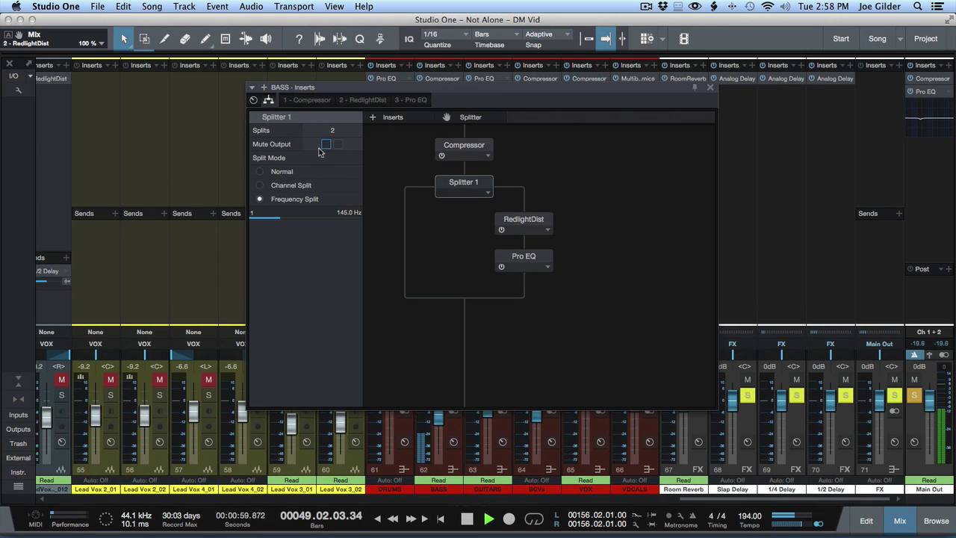
click(324, 145)
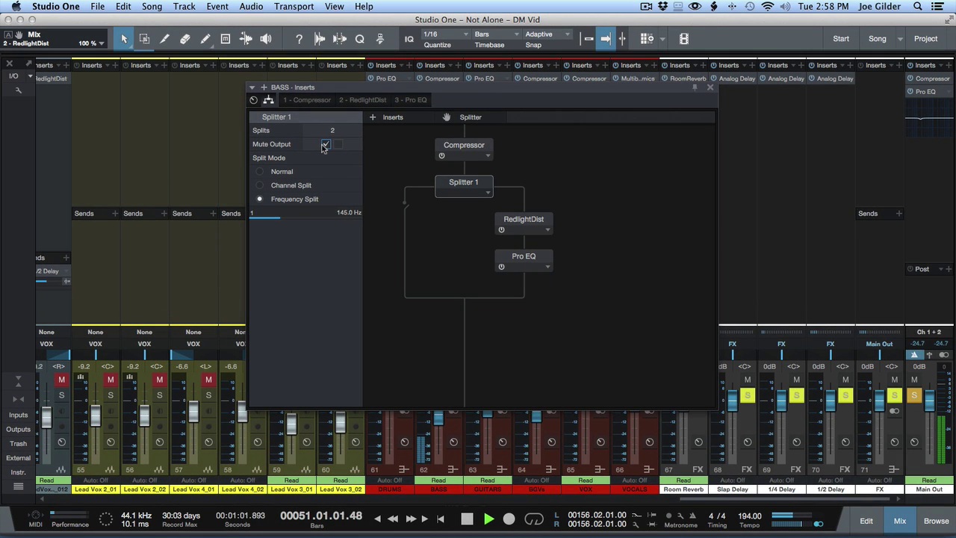
click(324, 145)
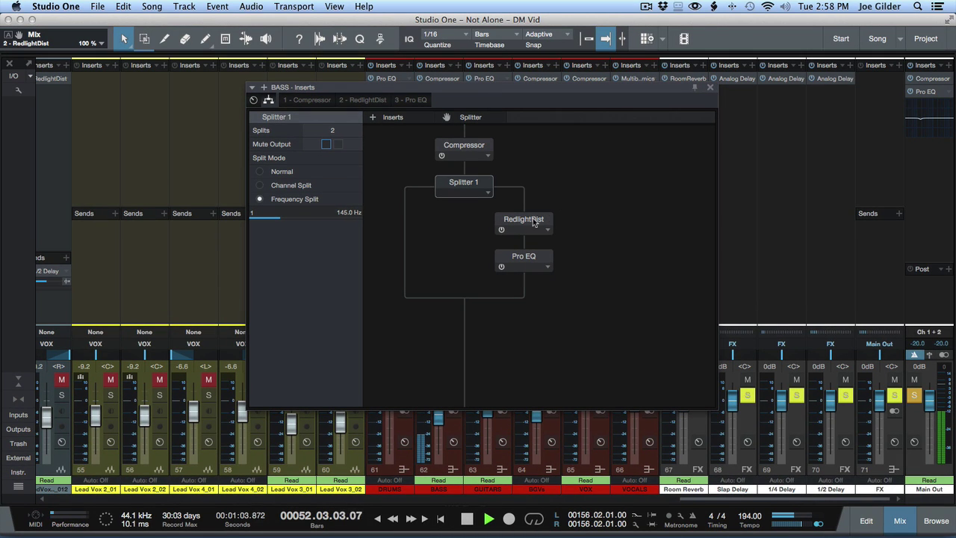
key(space)
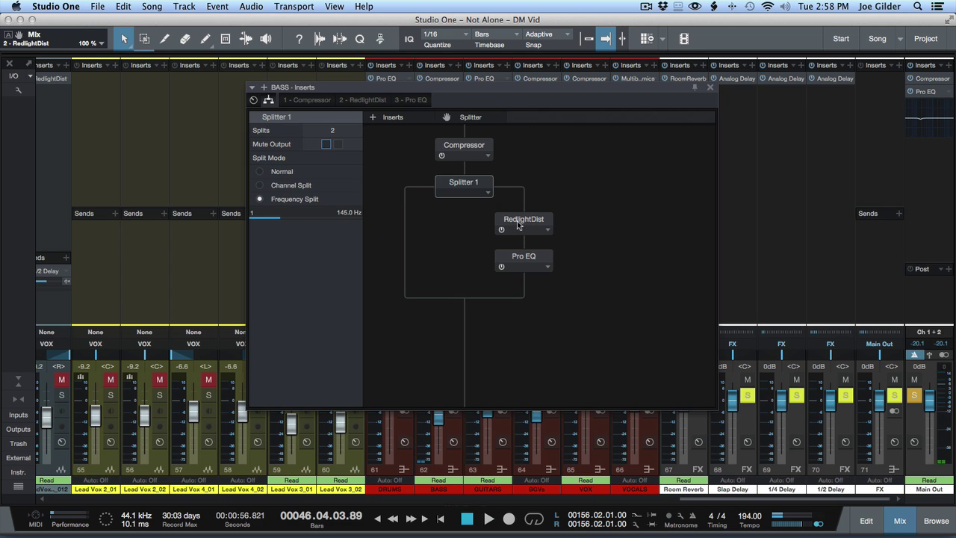
- Try RedlightDist between the Compressor and Splitter 1, and audition the bass with the full signal distorted
drag(517, 223, 462, 184)
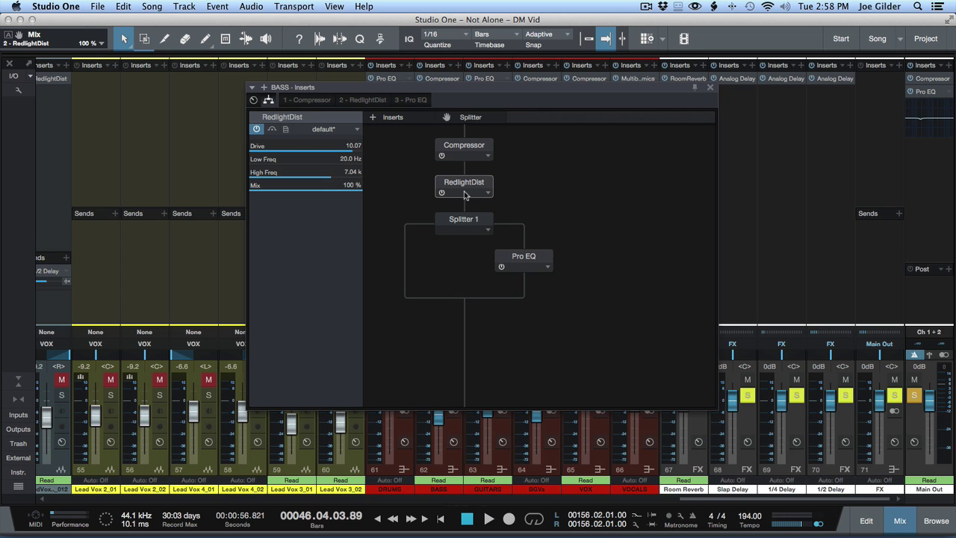
key(space)
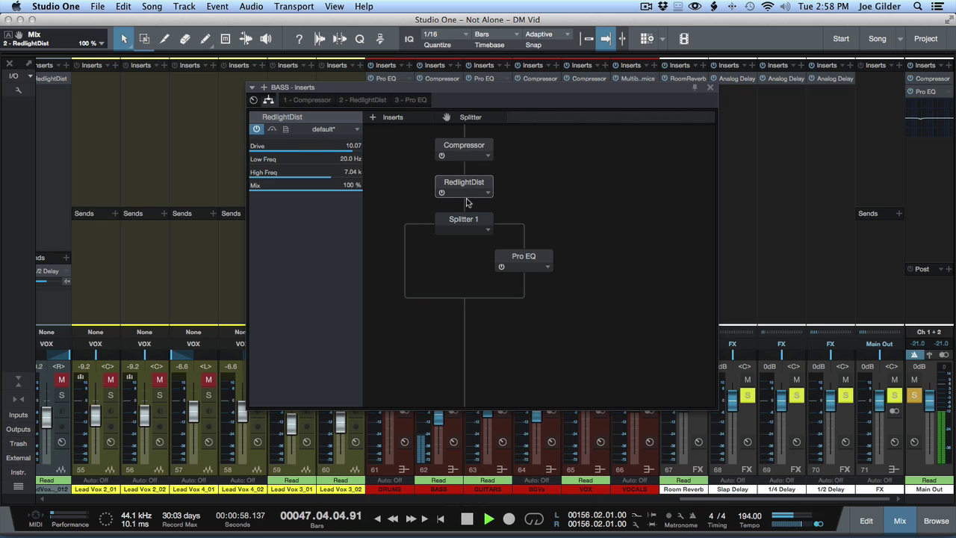
key(space)
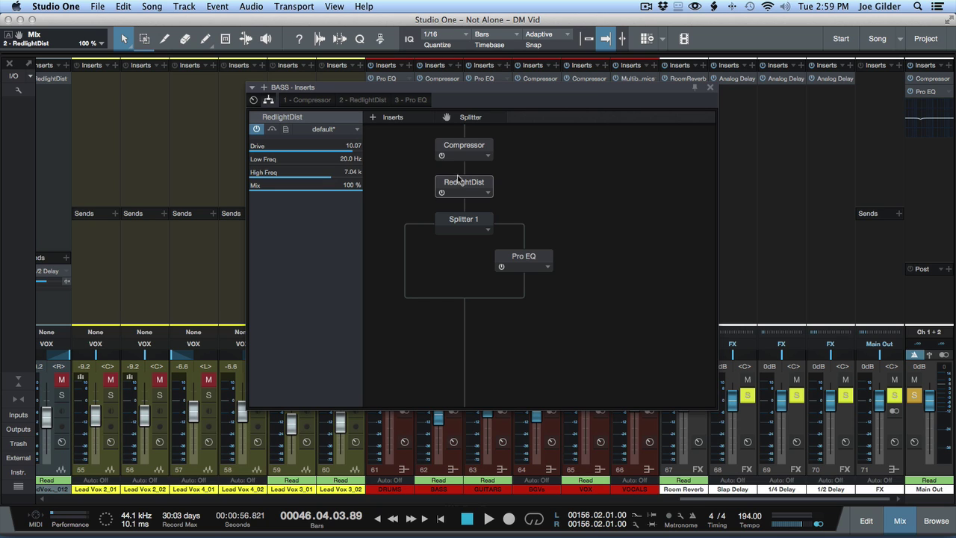
- Move RedlightDist back into the Splitter 1 branch ahead of Pro EQ and close the BASS inserts window
drag(463, 183, 528, 250)
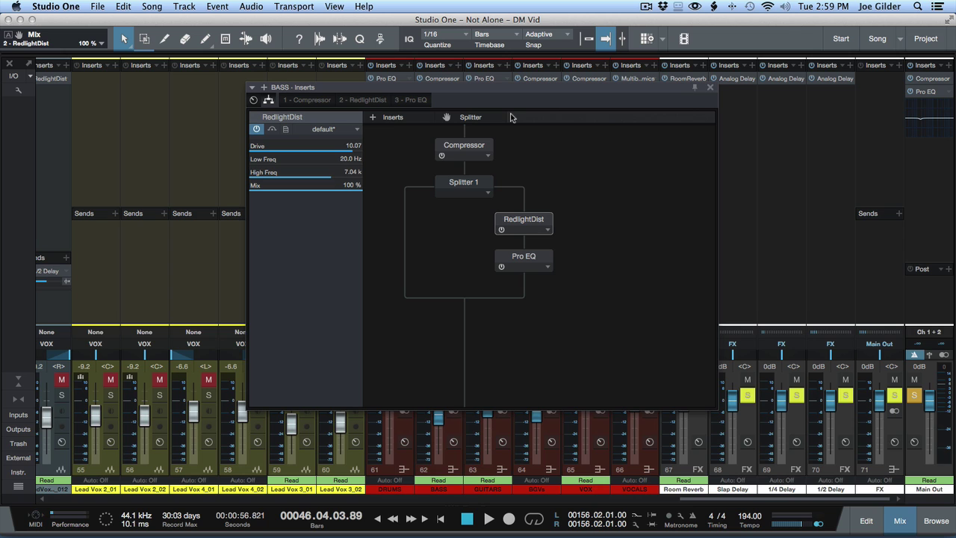
click(709, 87)
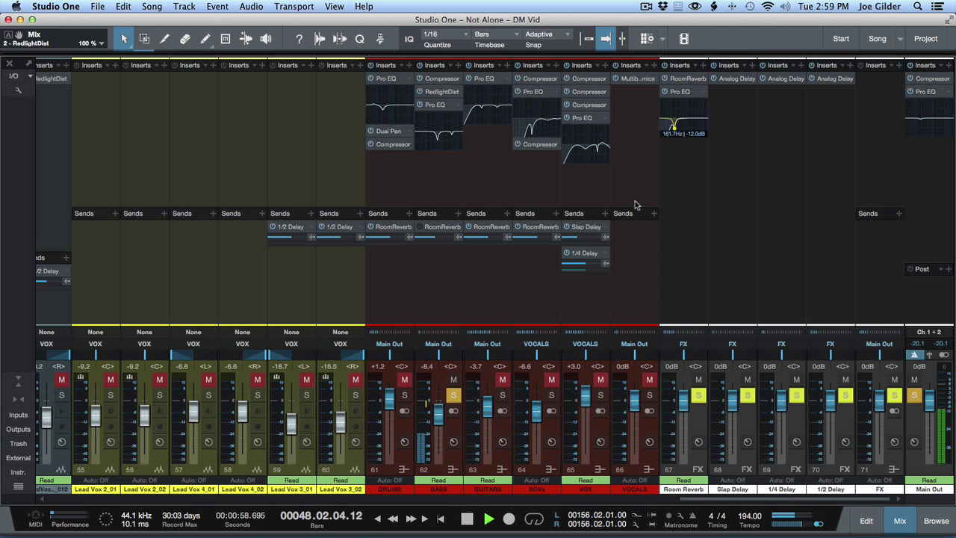
- Play the full mix, comparing the BASS channel soloed, unsoloed and muted, and leave it unsoloed and unmuted
key(space)
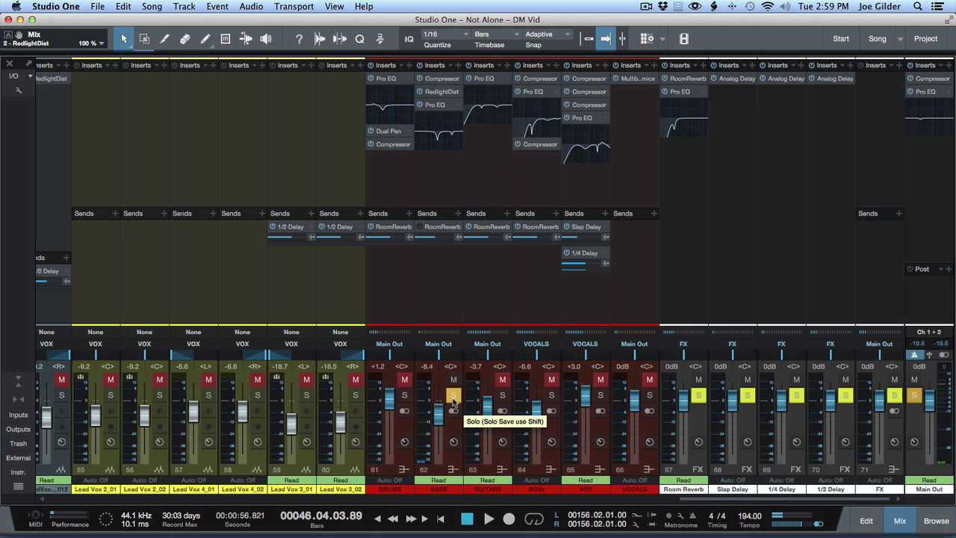
click(453, 394)
key(space)
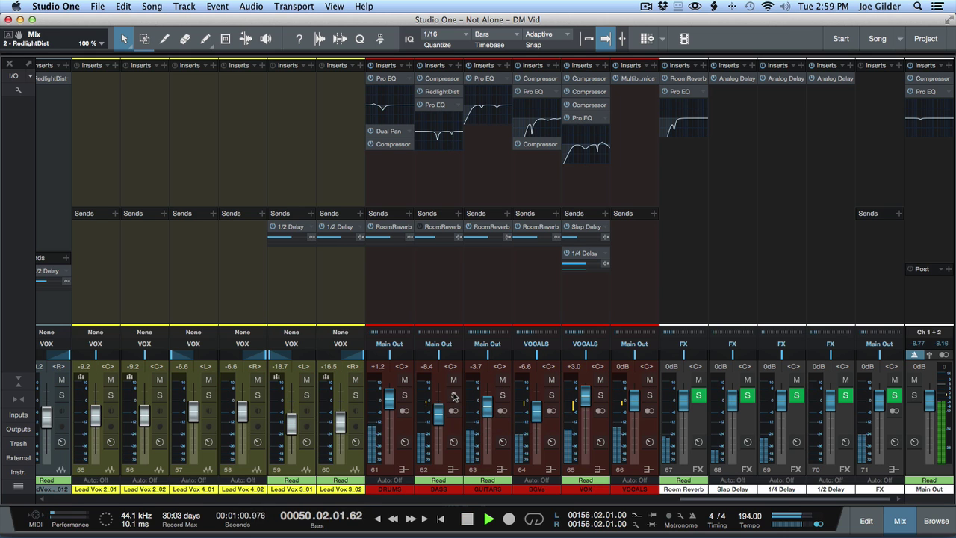
click(453, 394)
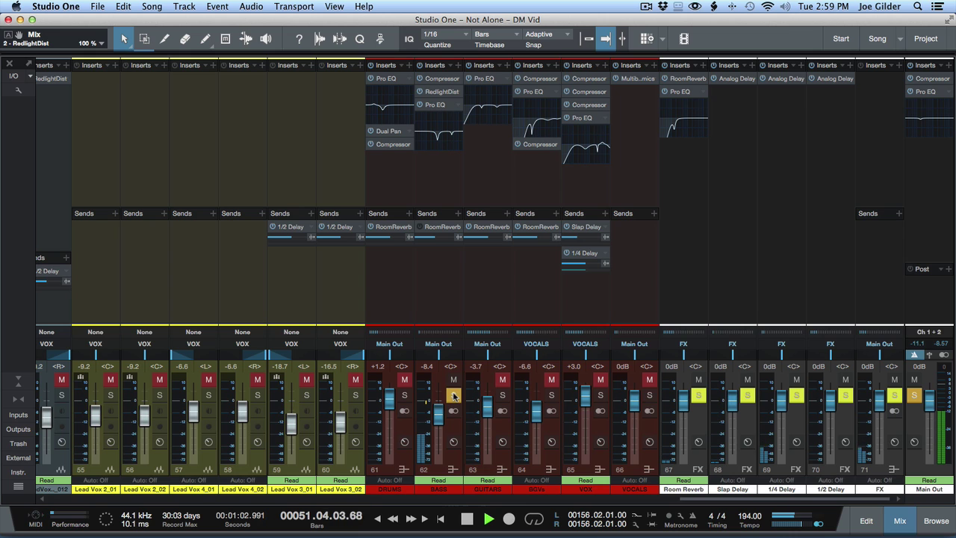
click(453, 395)
click(453, 380)
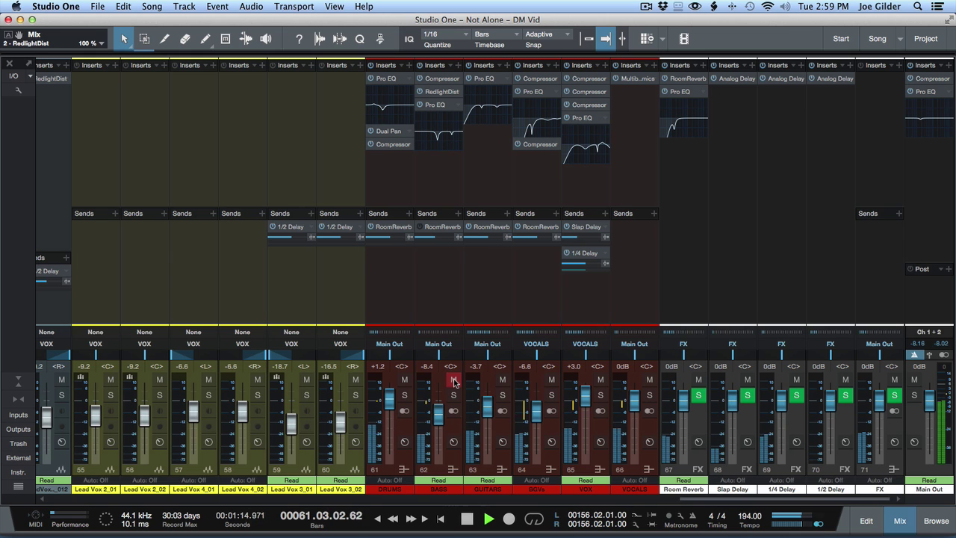
click(454, 381)
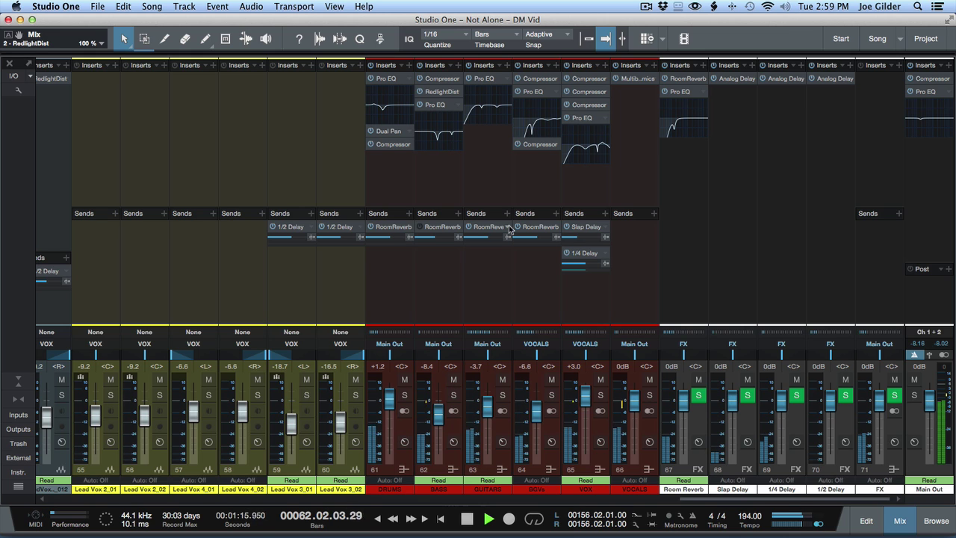
- Enable the BASS channel's RoomReverb send and switch from the mix console to the arrangement at the Bass_01 track
click(419, 227)
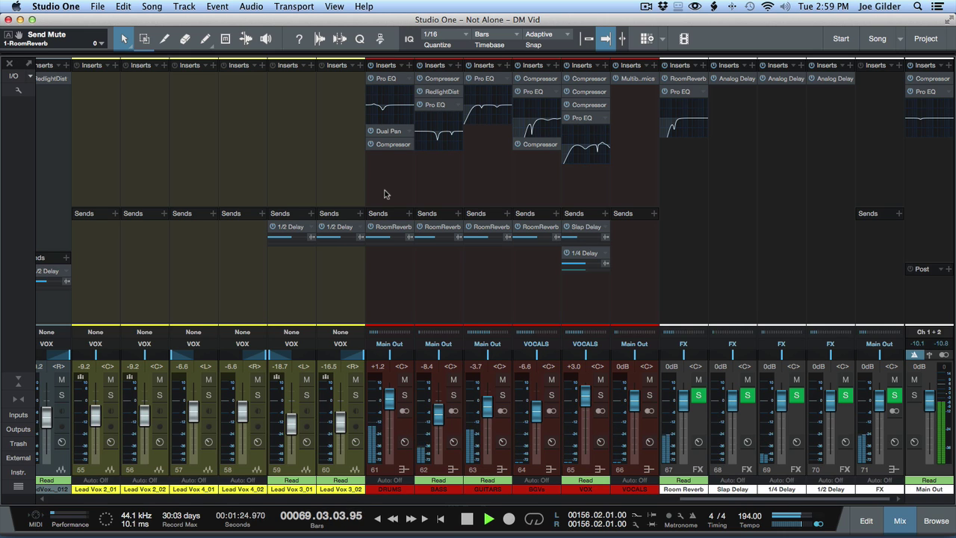
key(F3)
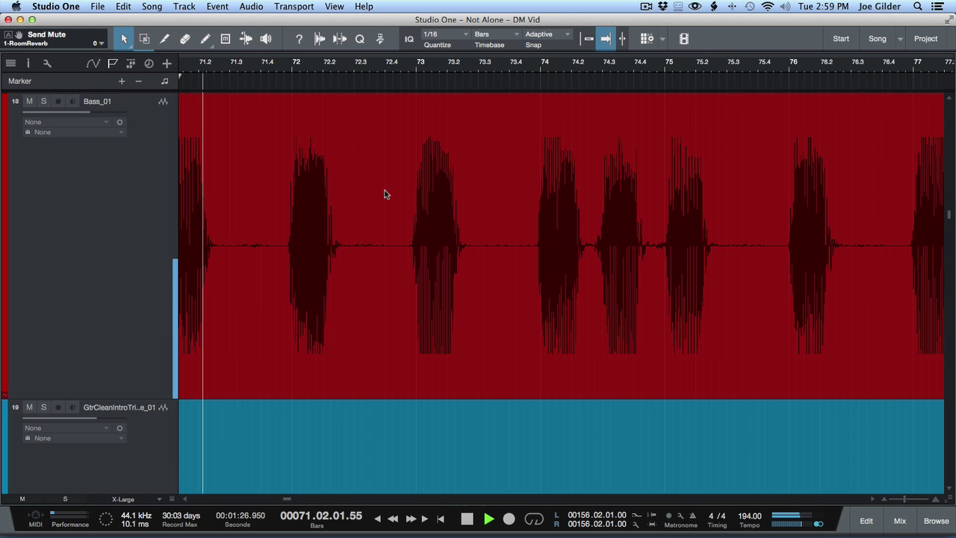